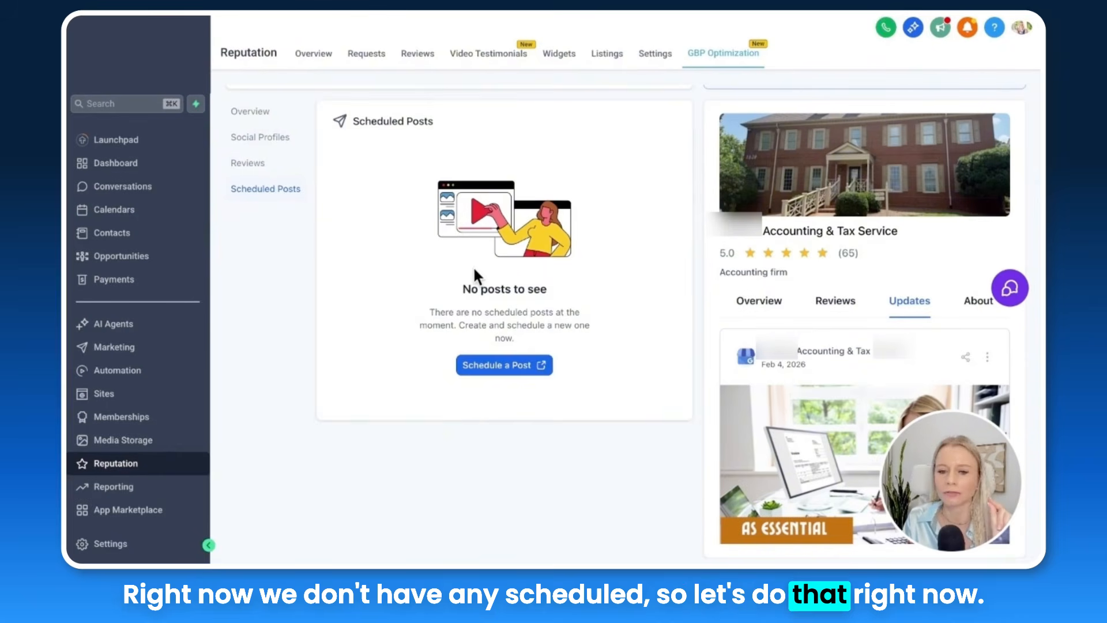
- Create a new social post from the scheduled posts page and select the Accounting & Tax Service Google Business Profile as its account
click(511, 365)
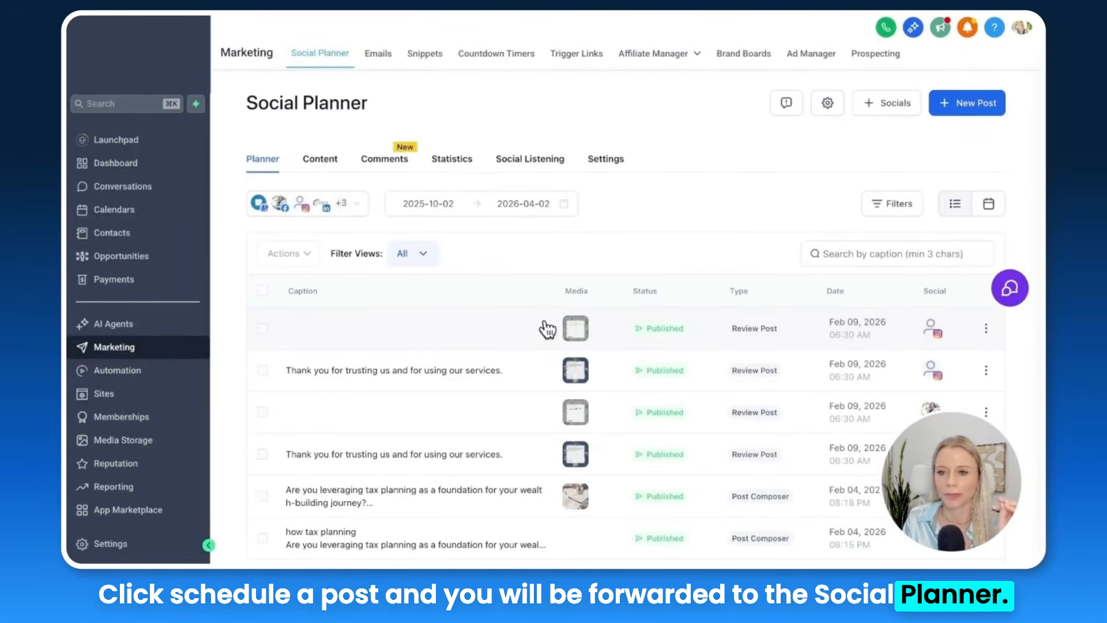
click(982, 110)
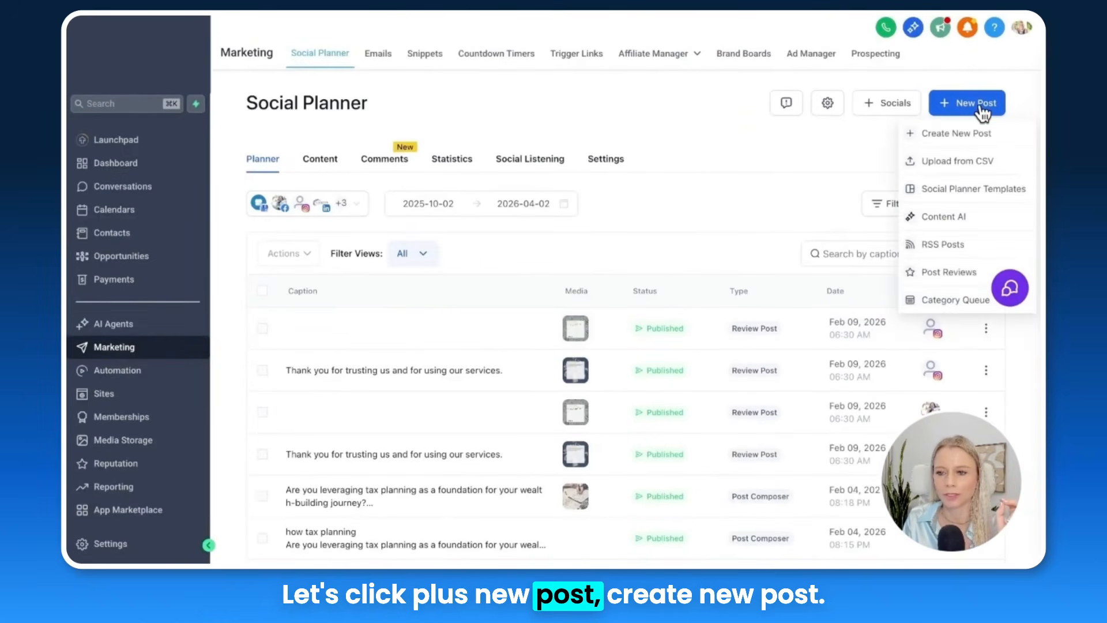
click(969, 133)
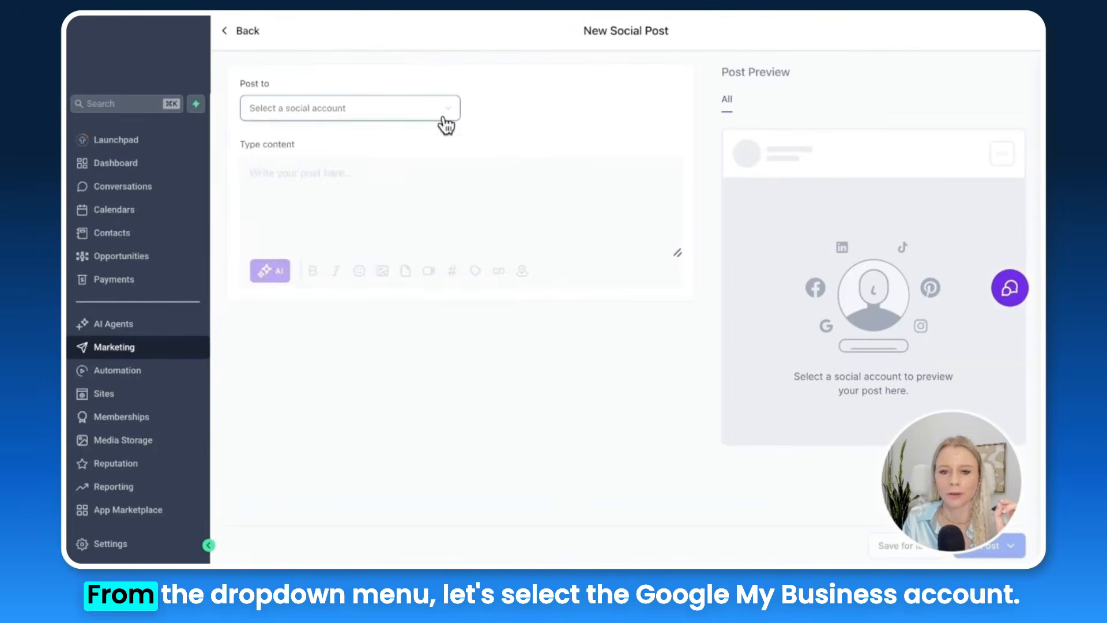
click(442, 113)
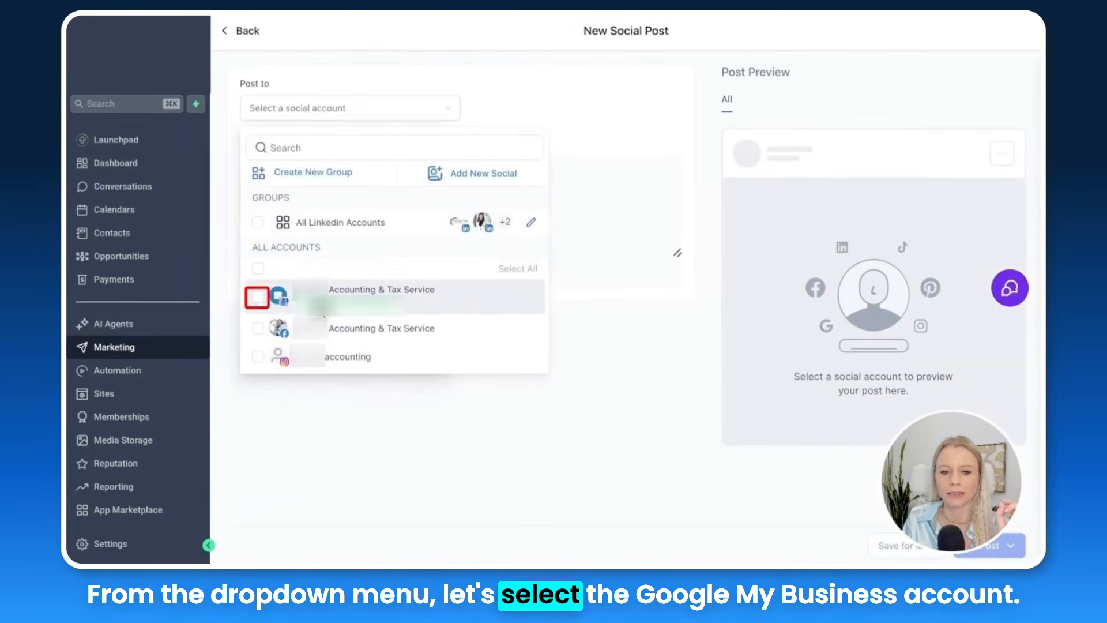
click(258, 297)
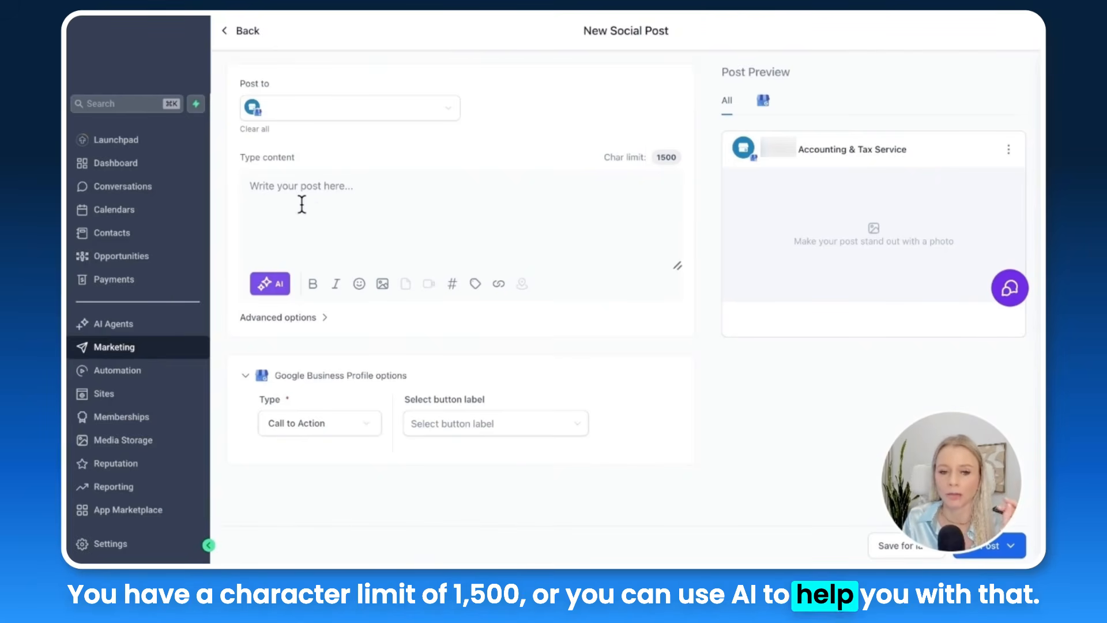
- Start AI content generation for the post with the tone of voice set to Professional
click(277, 297)
click(219, 287)
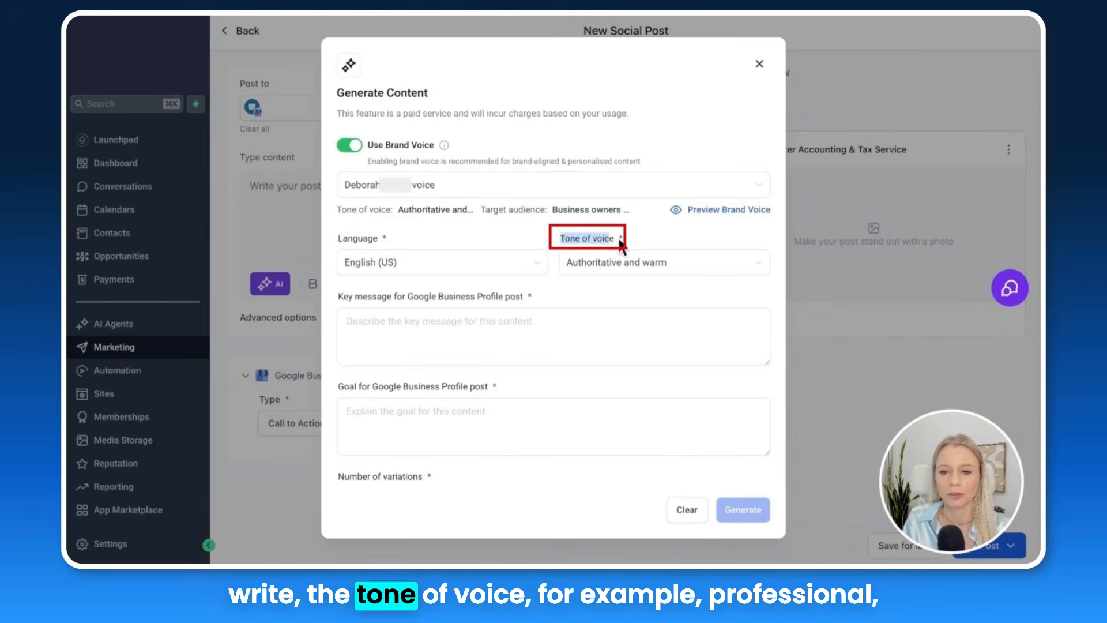
click(618, 270)
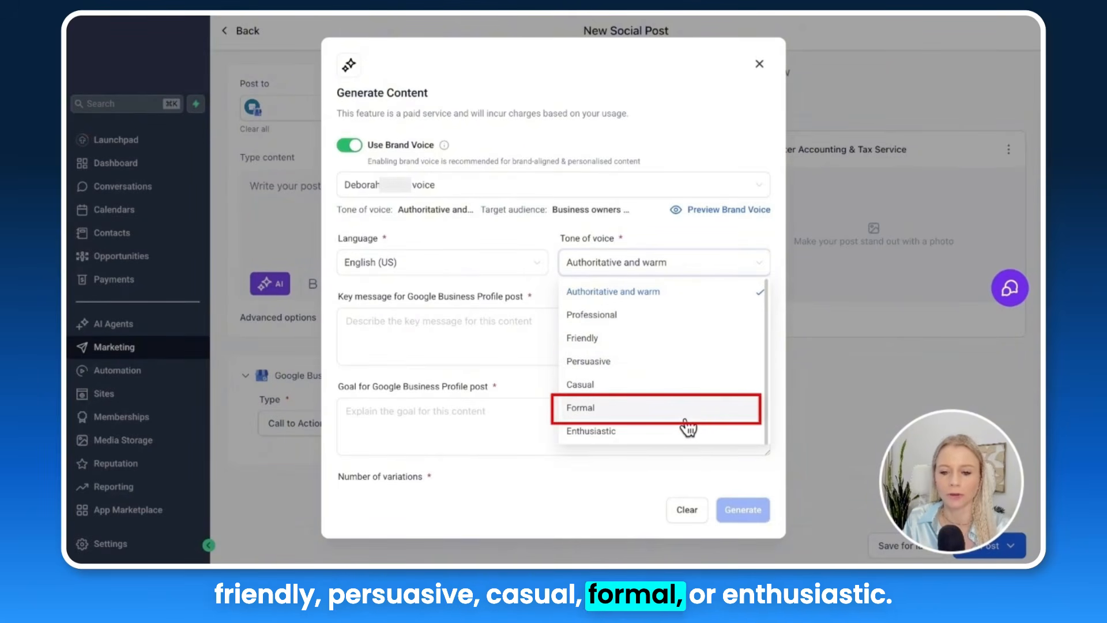
click(611, 315)
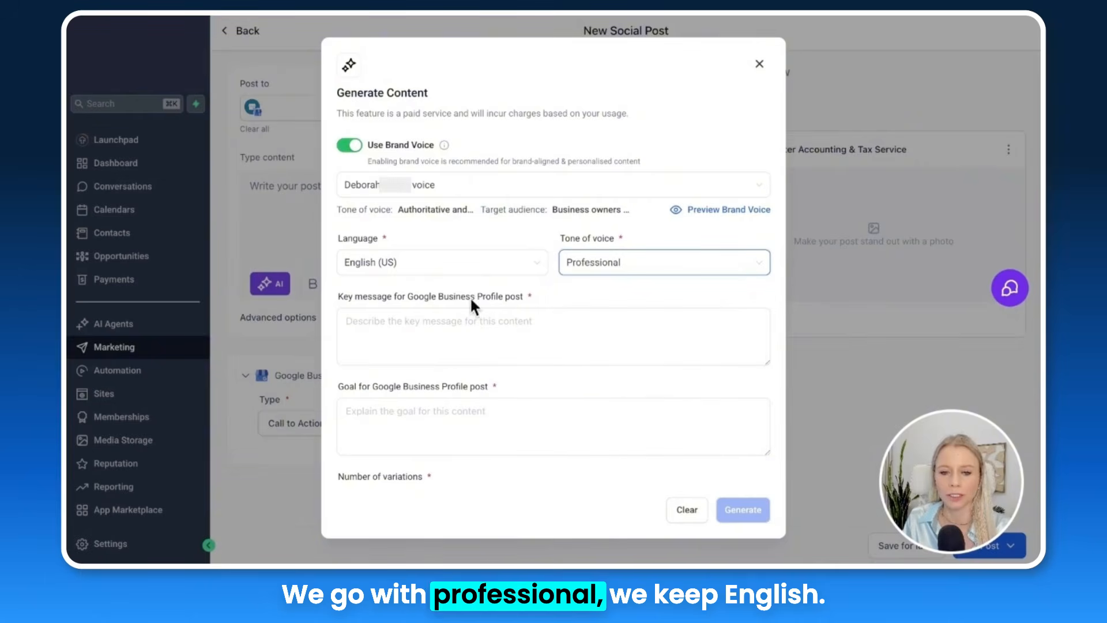
- Enter the key message "Give good reasons why it's important to plan your tax all year and not only during tax season" and goal "educate & CTA call"
click(398, 334)
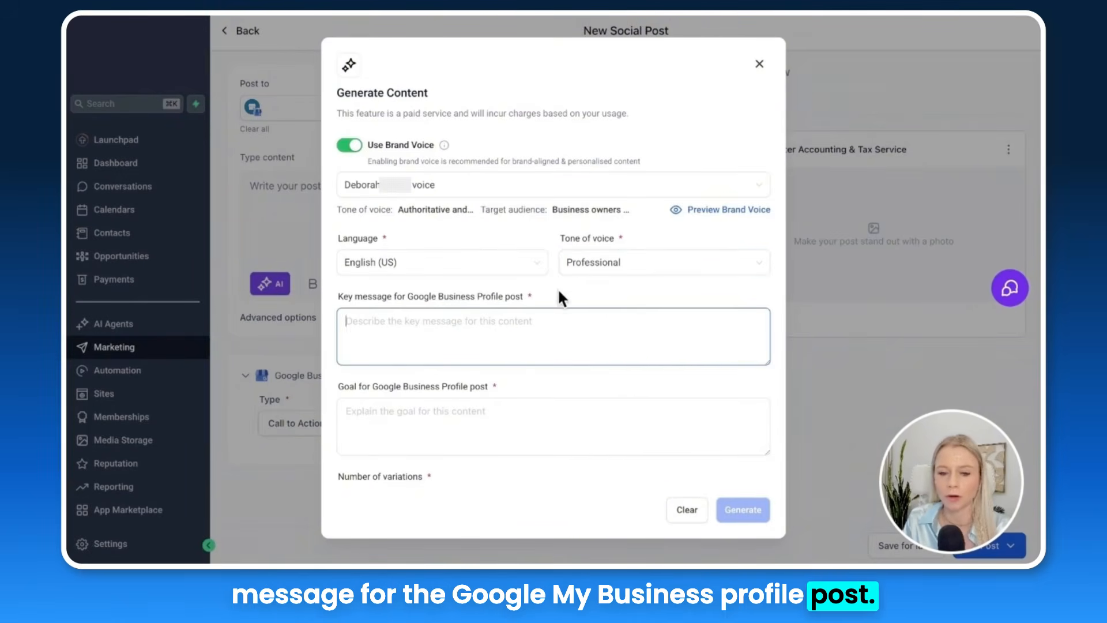
text(Give good reasons why it's important to plan your tax all year and not only during tax season)
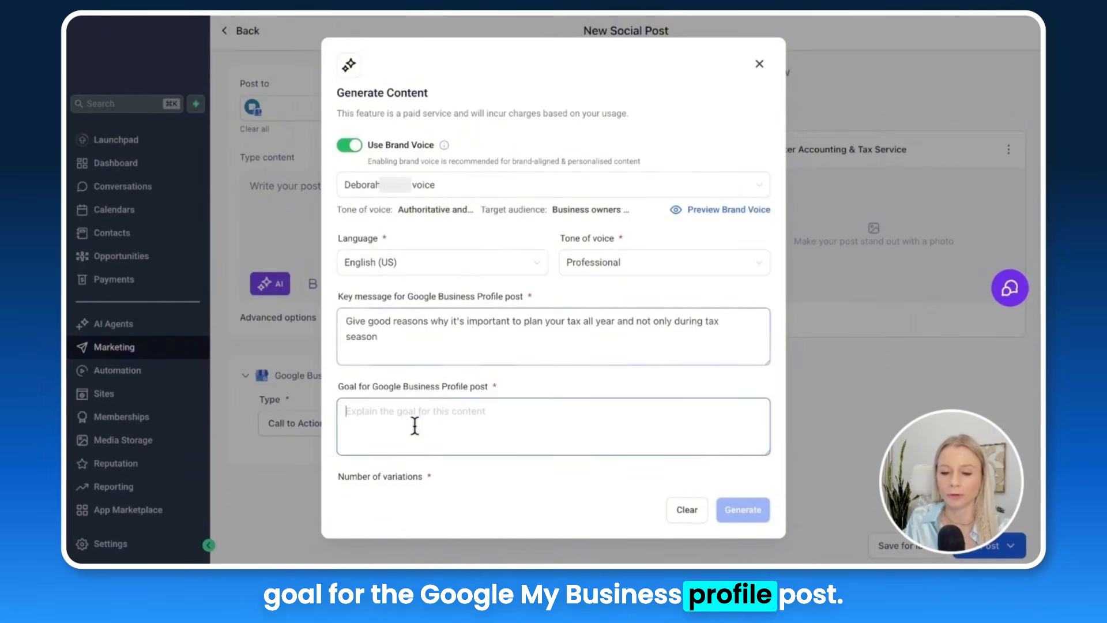
click(413, 425)
text(educate & CTA call)
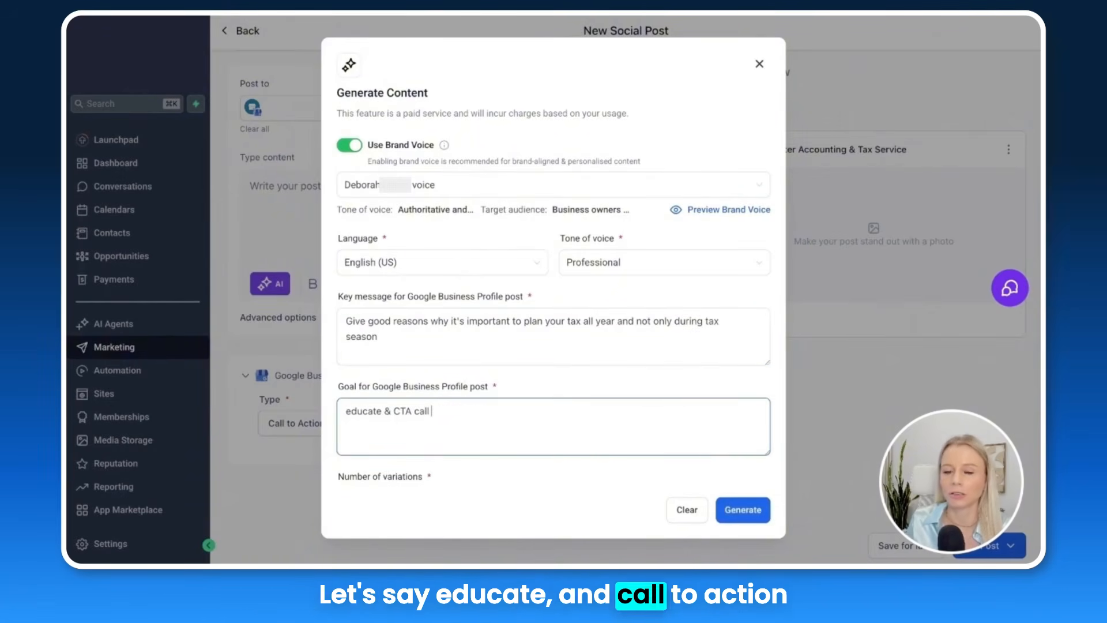
- Expand the additional options and generate three content variations with the target audience same as the brand voice
scroll(465, 491, down, 1)
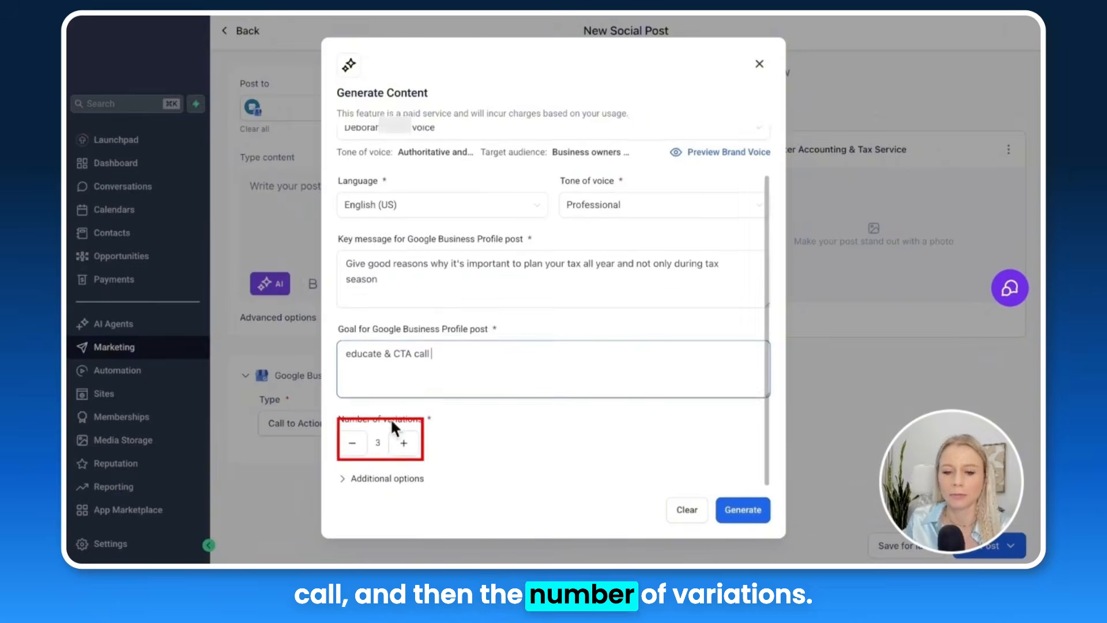
click(382, 484)
scroll(359, 318, down, 3)
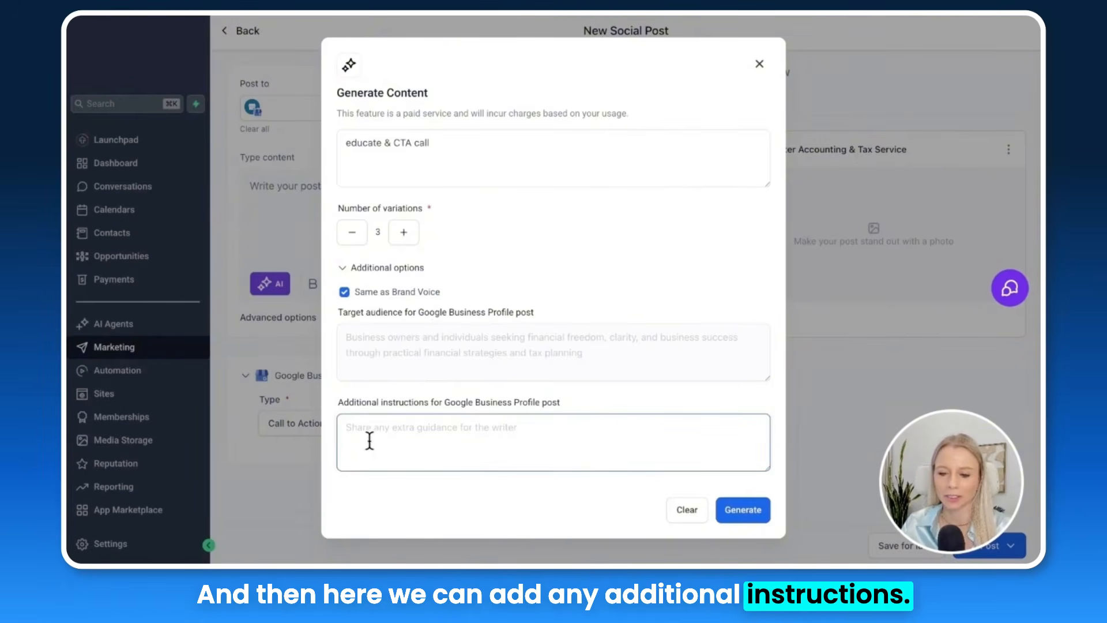
click(744, 511)
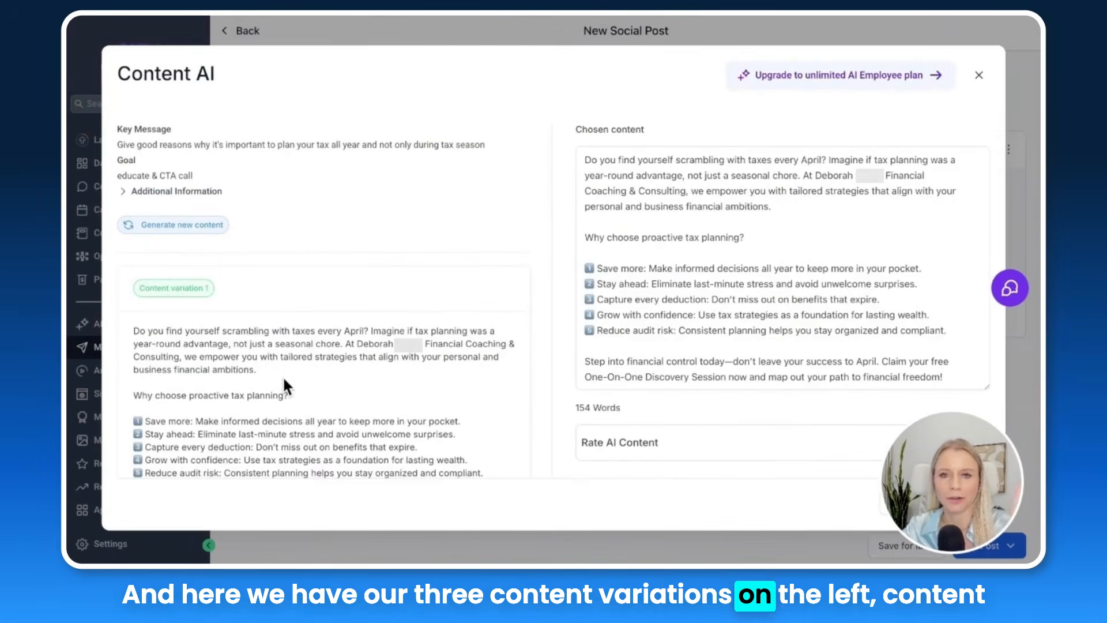
- Review the generated content variations and insert content variation 1 into the post
scroll(350, 376, down, 6)
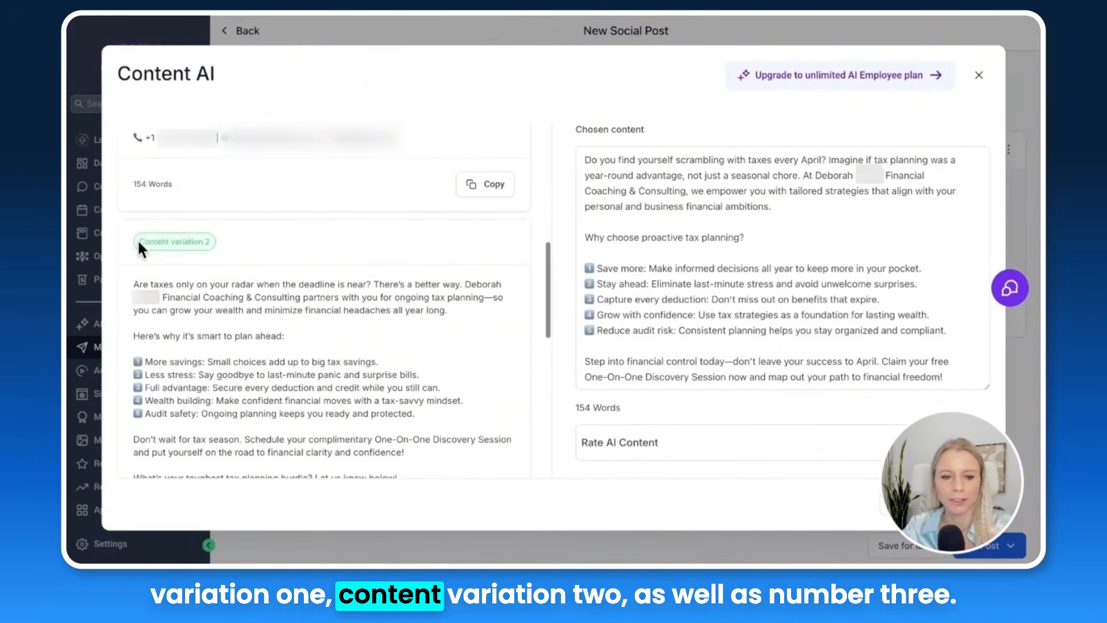
scroll(207, 291, down, 6)
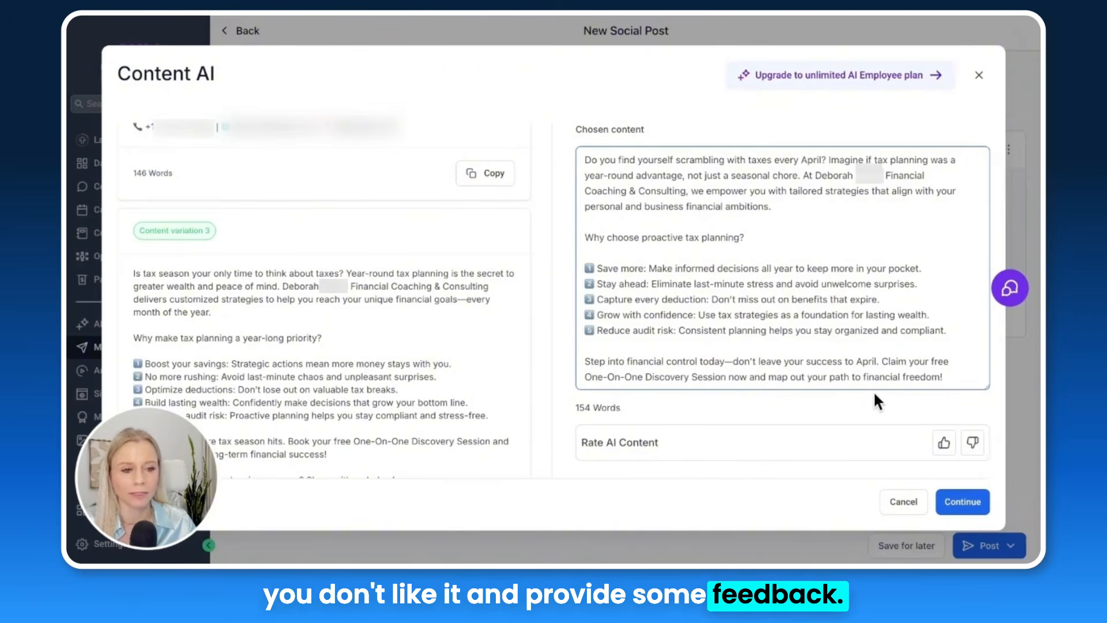
click(969, 506)
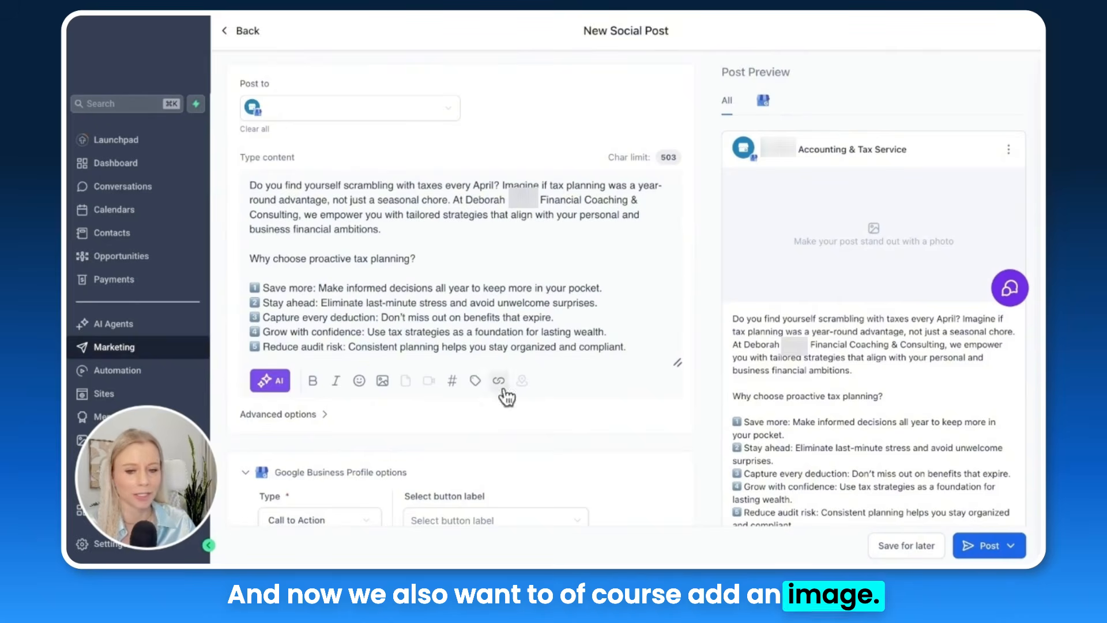
- Start creating an AI image described as "tax season, tax advisor being confident" with 3 variations
click(383, 383)
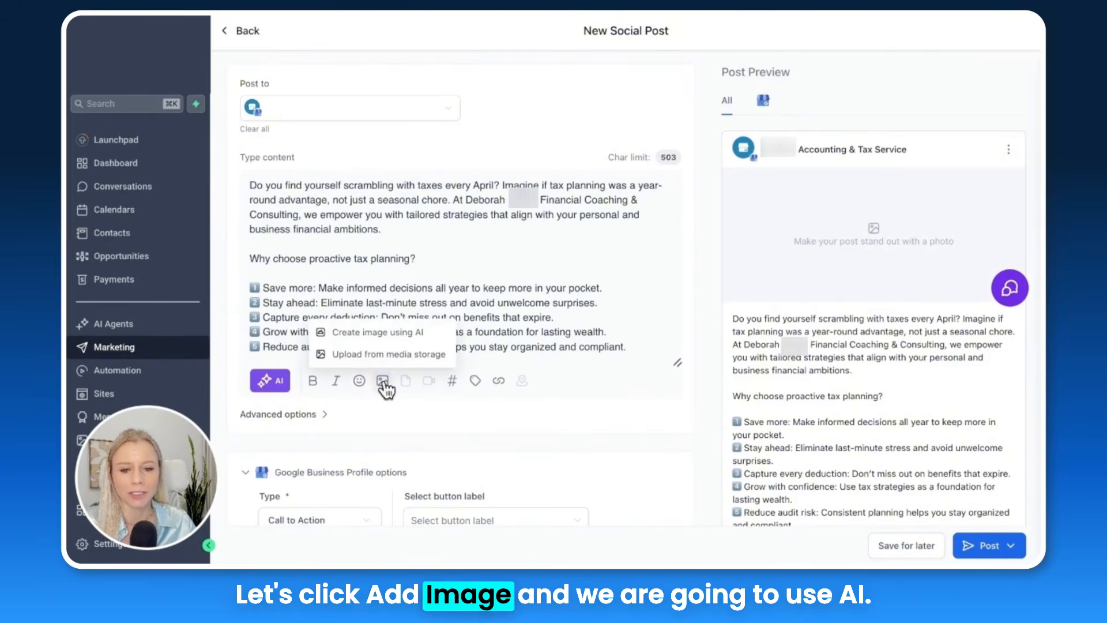
click(390, 334)
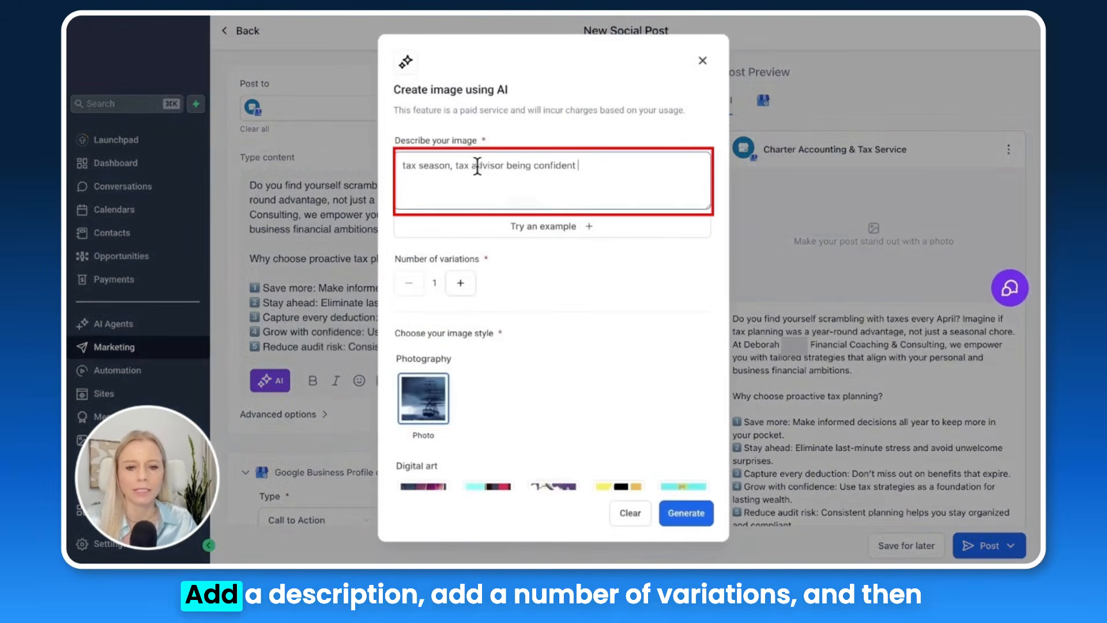
click(460, 285)
click(460, 286)
- Choose the Photo image style and generate the image variations
scroll(543, 293, down, 3)
scroll(470, 399, down, 2)
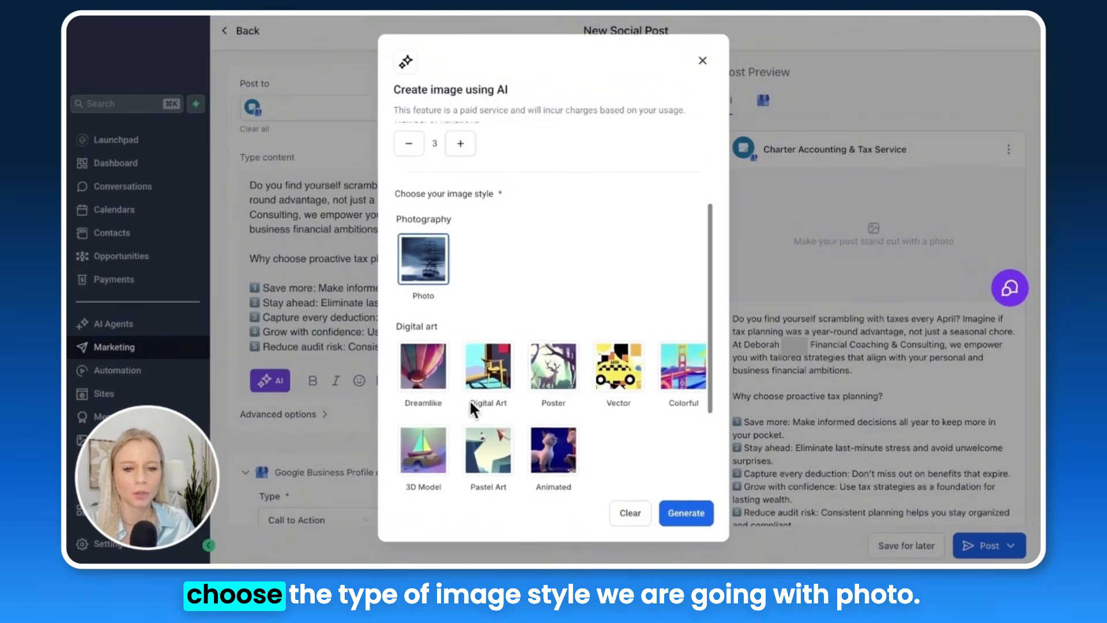
click(417, 249)
scroll(672, 435, down, 2)
click(686, 512)
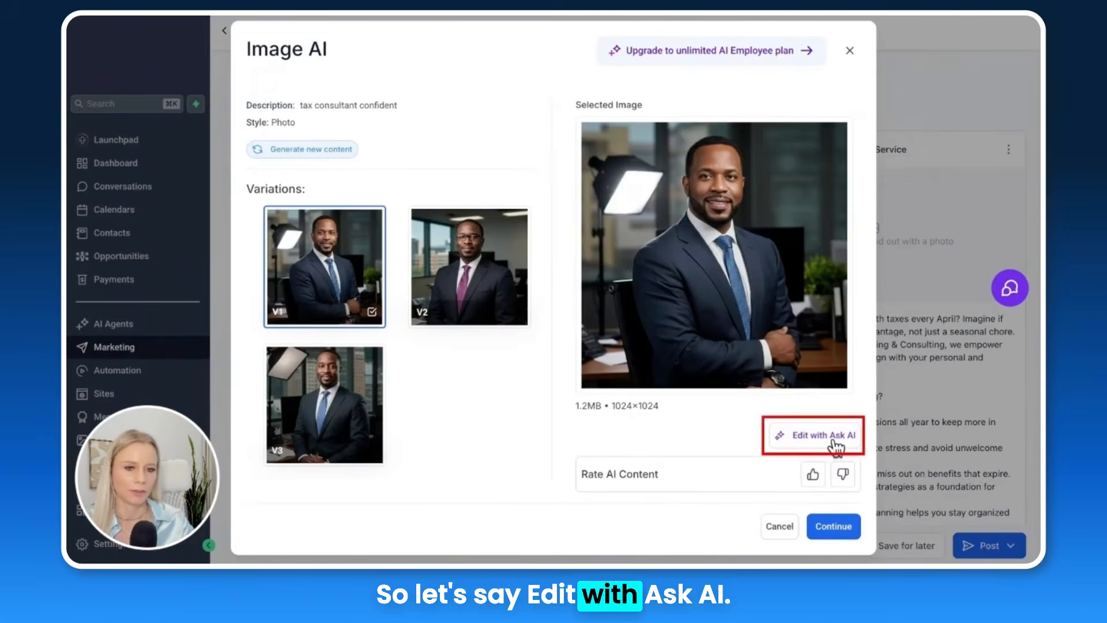
- Edit the selected image with Ask AI using the request "make it a female" and add the edited image to the post
click(824, 435)
text(make it a fe)
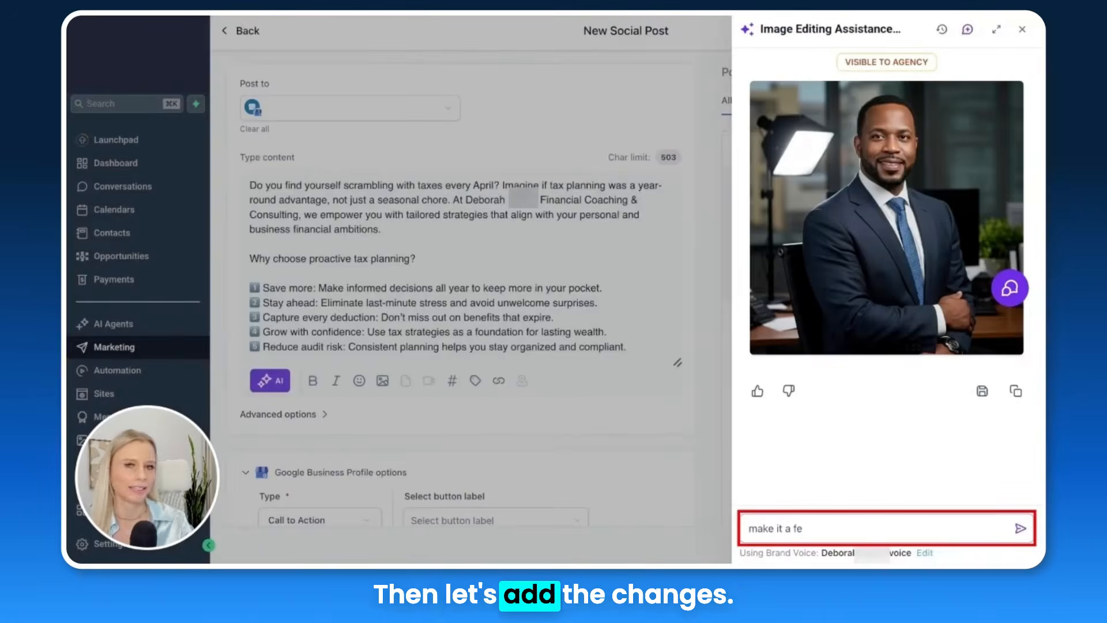
text(male)
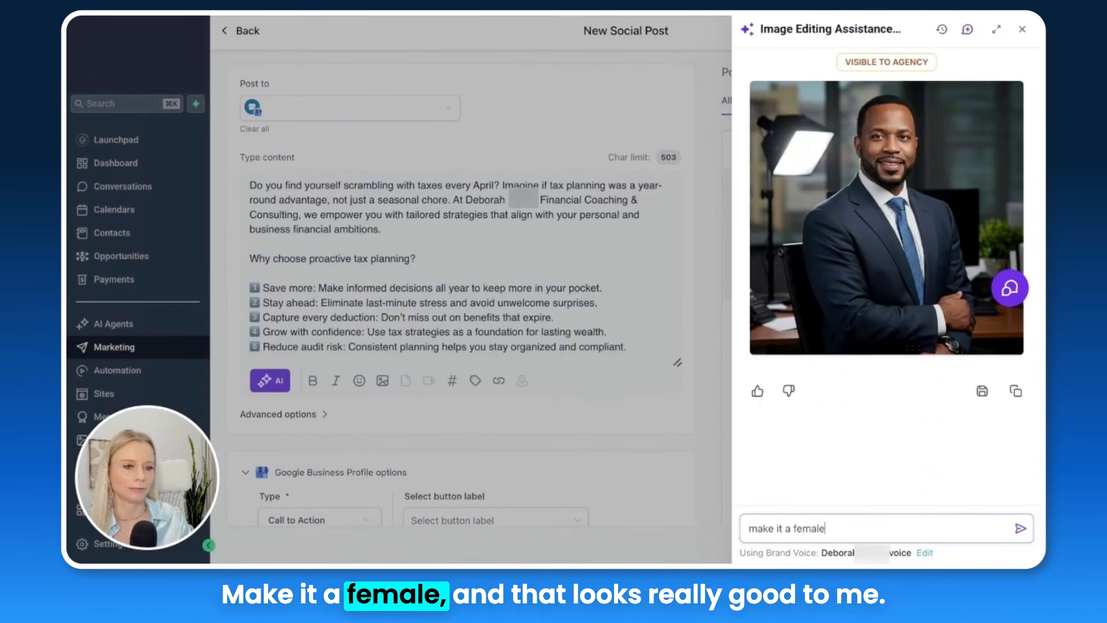
key(Return)
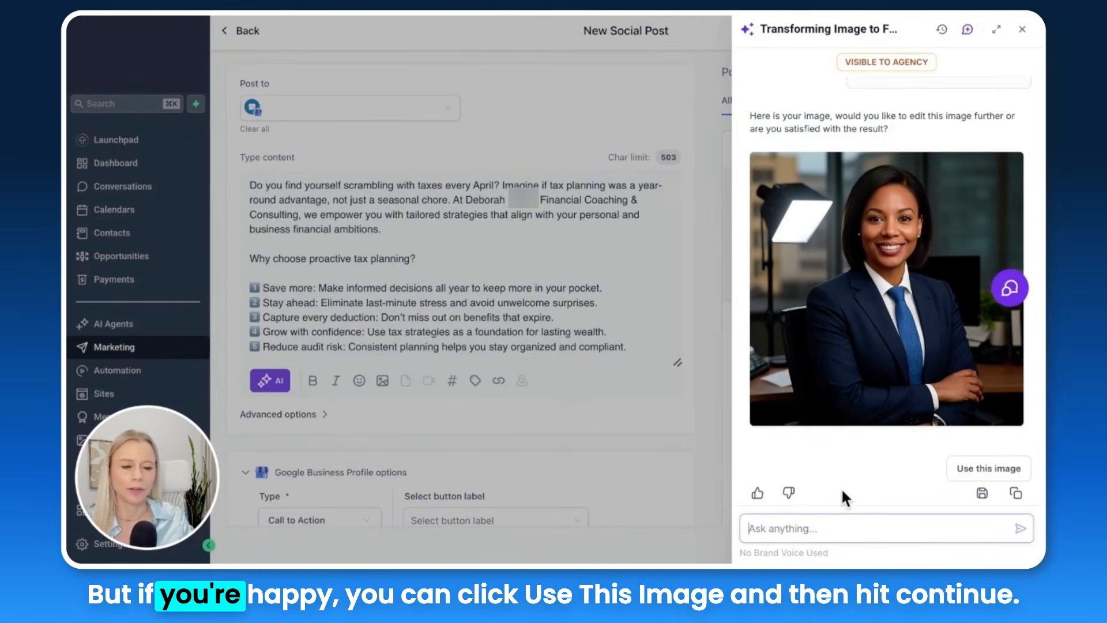
click(979, 472)
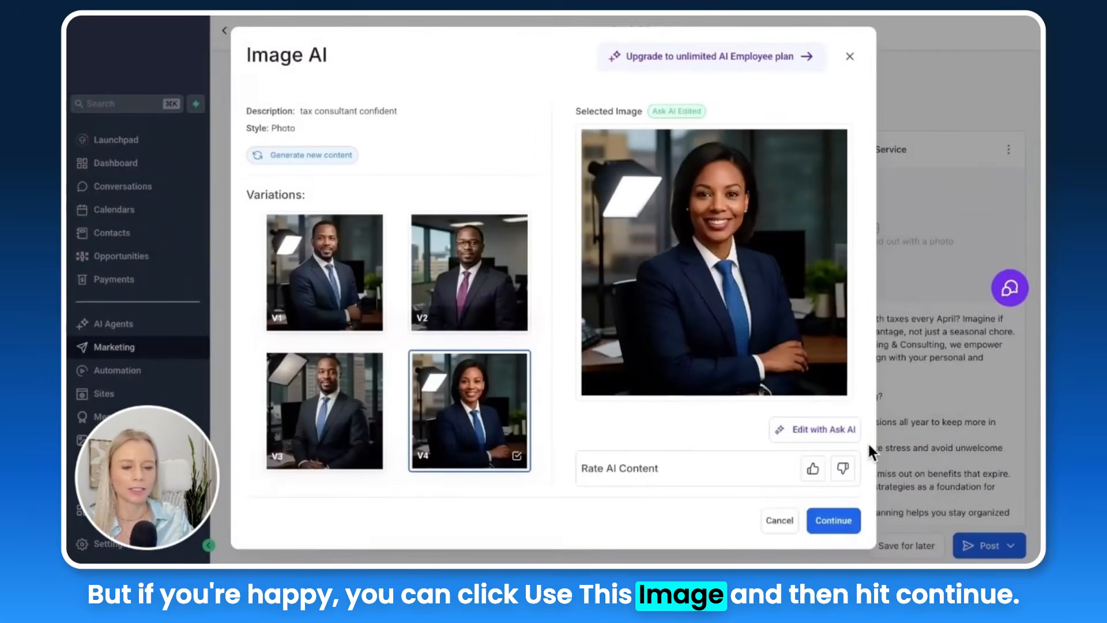
click(840, 525)
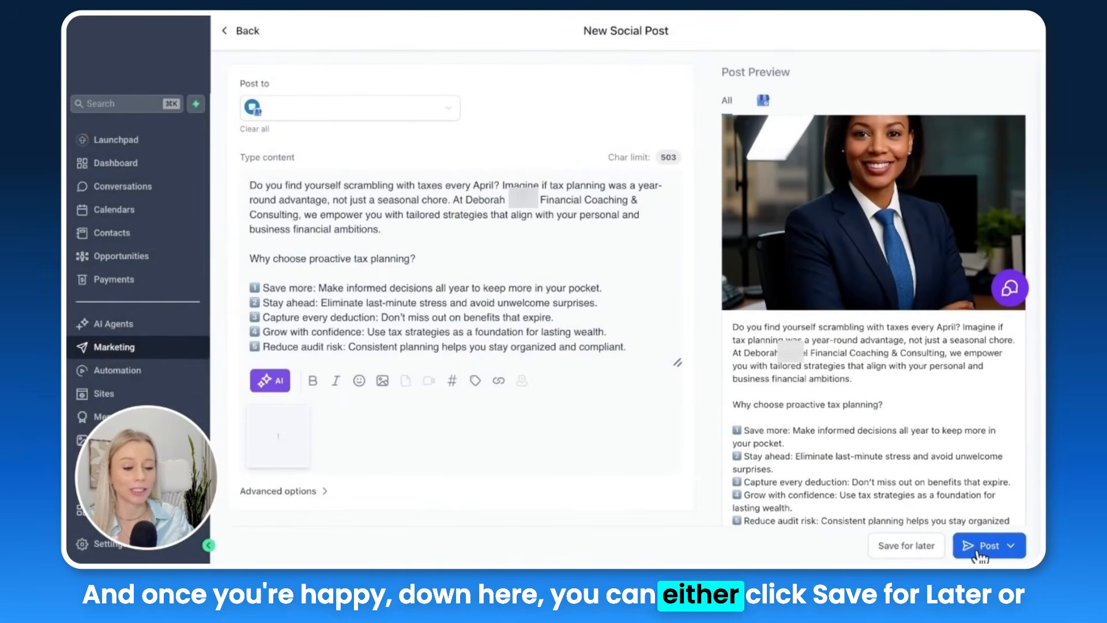
- Schedule the post for March 2, 2026 at 05:00 PM
click(1012, 549)
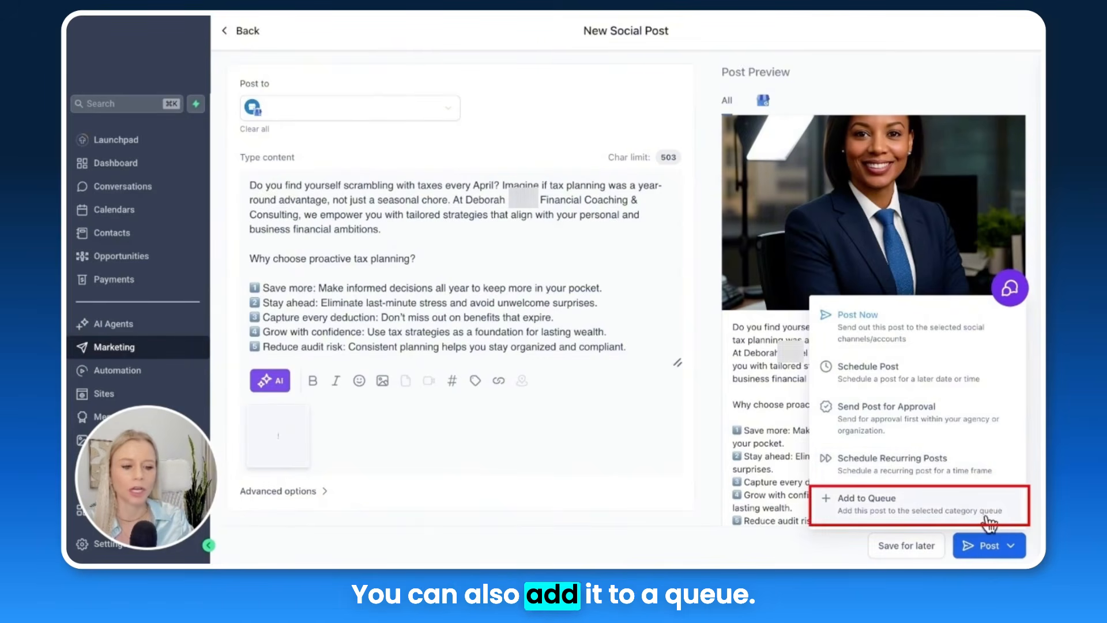
click(946, 380)
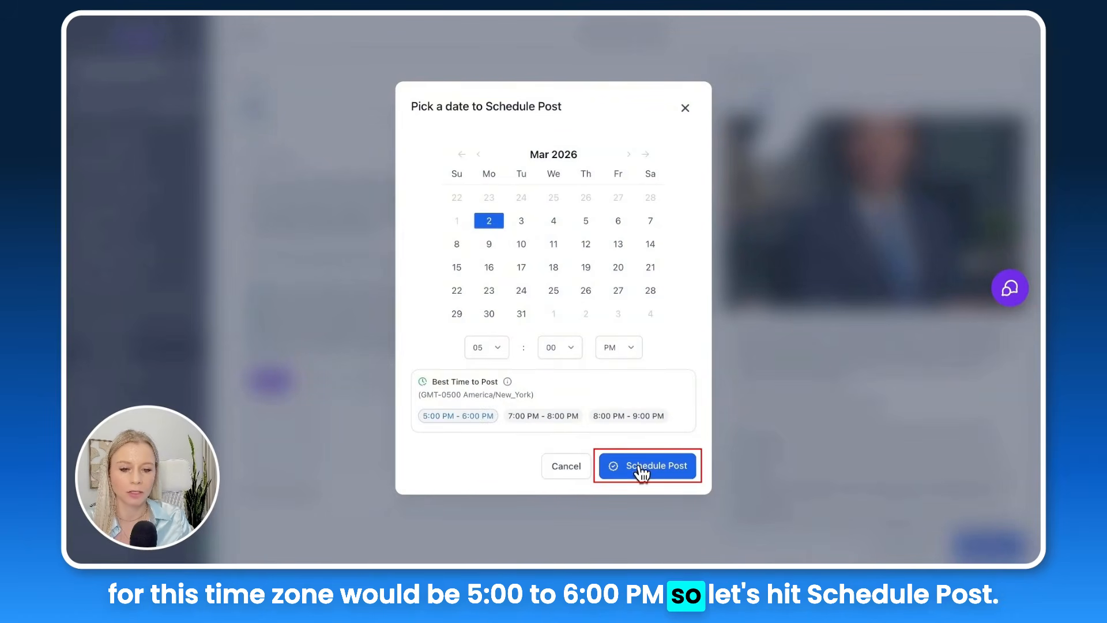
click(668, 476)
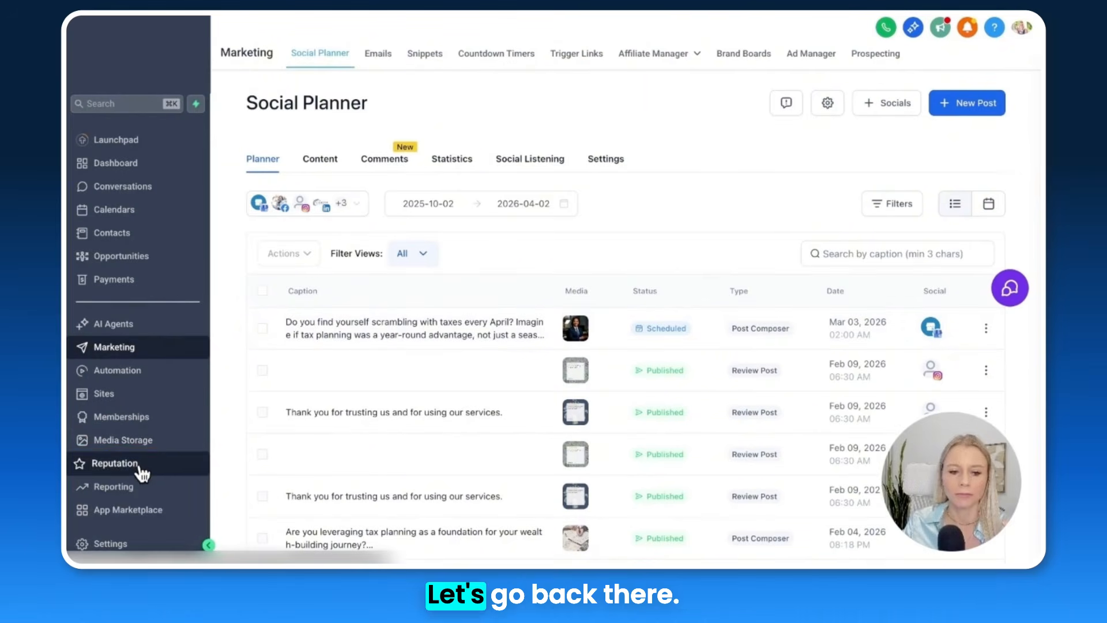
- Open the scheduled posts of the Google Business Profile under Reputation's GBP Optimization
click(140, 469)
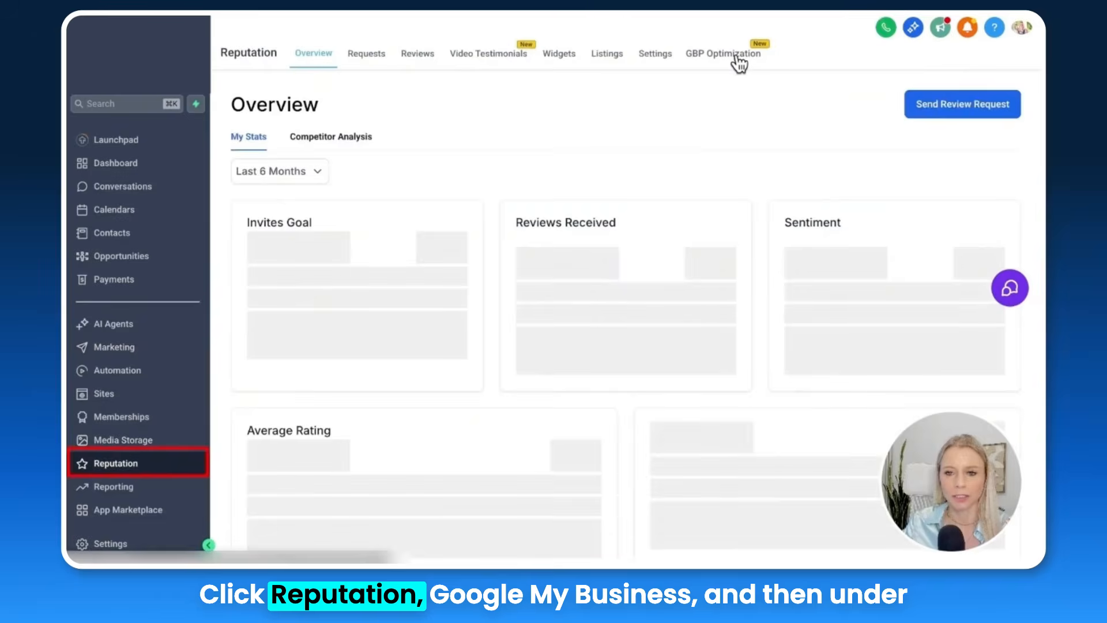
click(738, 62)
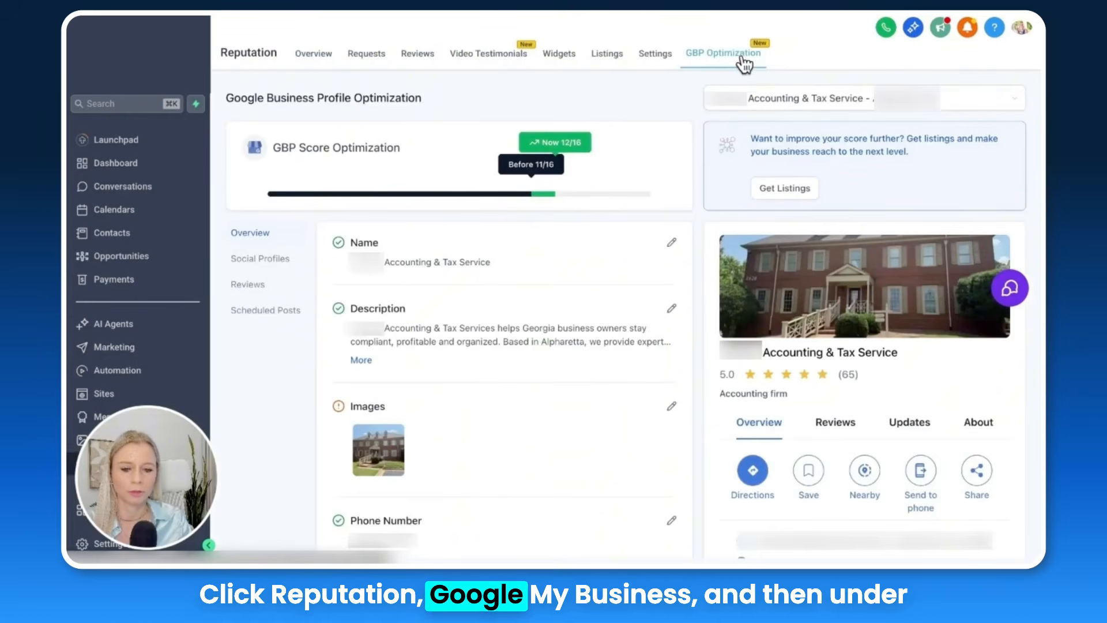
click(273, 315)
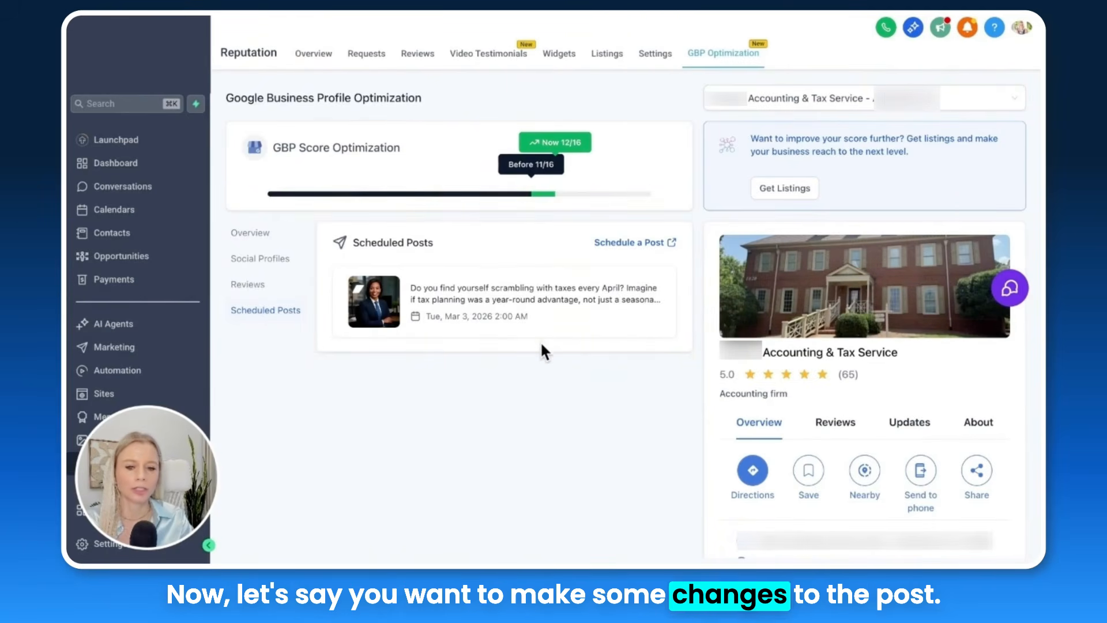
- Open the scheduled tax-planning post for editing and replace its image with "white jacket from website.jpg" from Media Storage
click(573, 294)
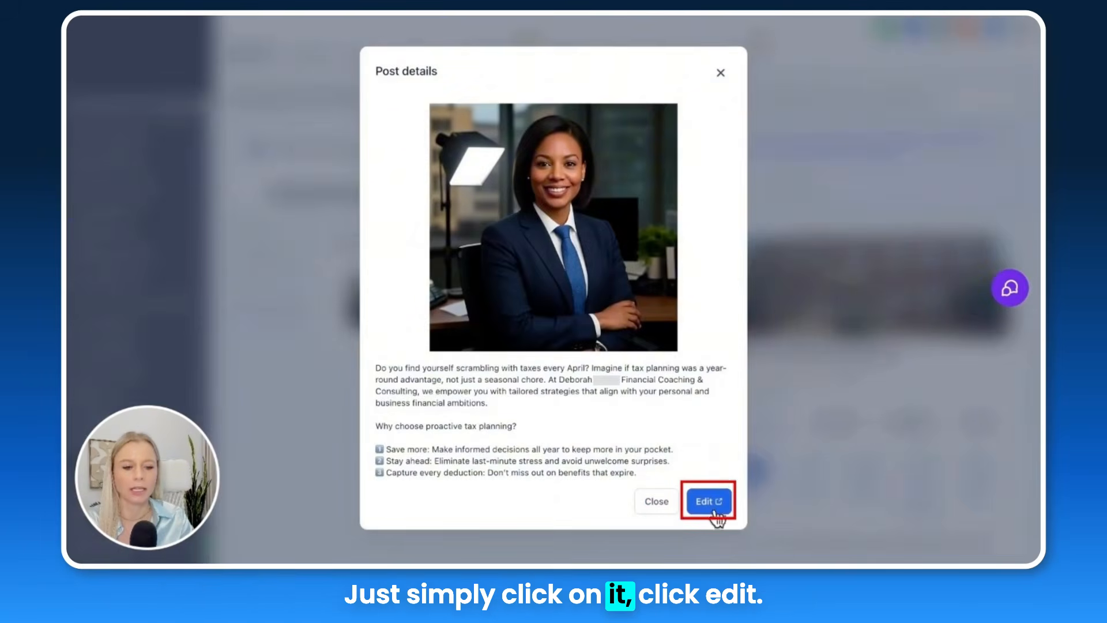
click(714, 503)
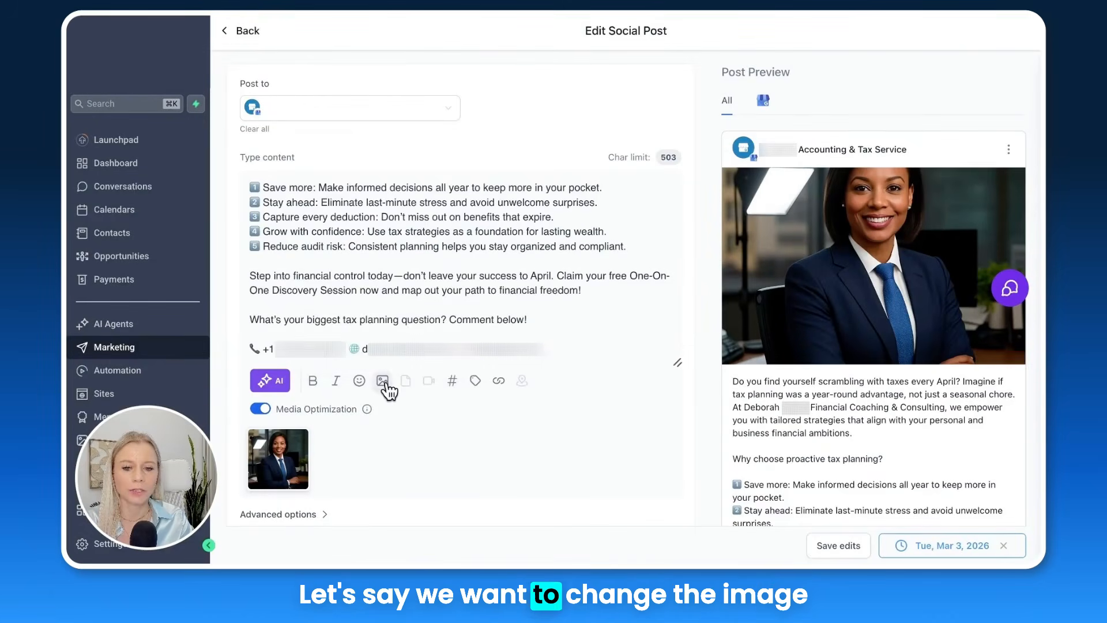
click(382, 381)
click(386, 354)
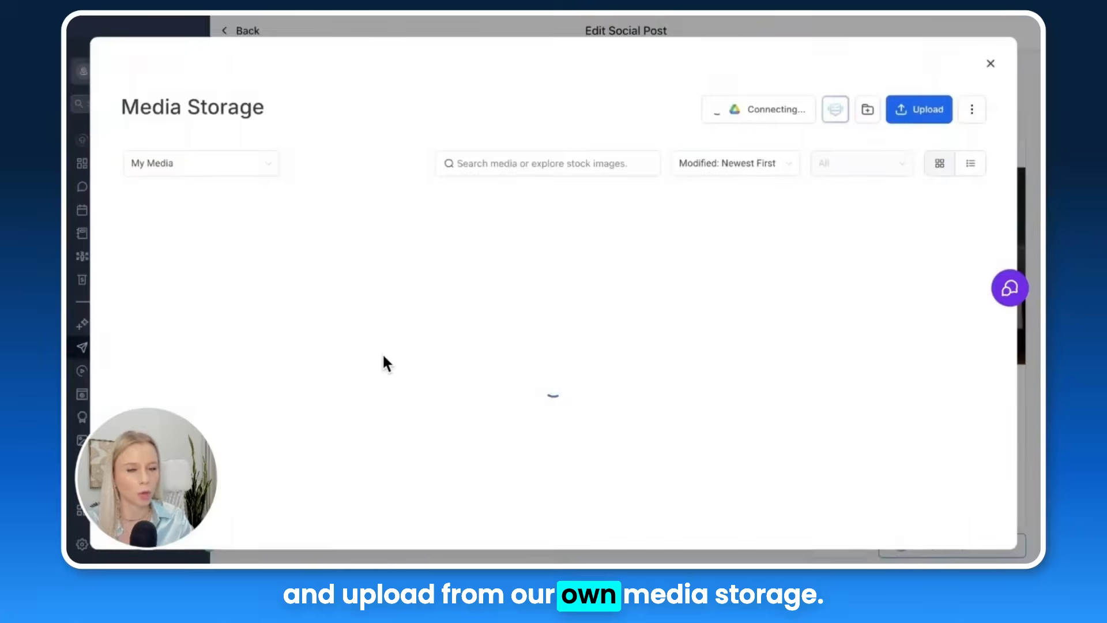
scroll(905, 400, down, 3)
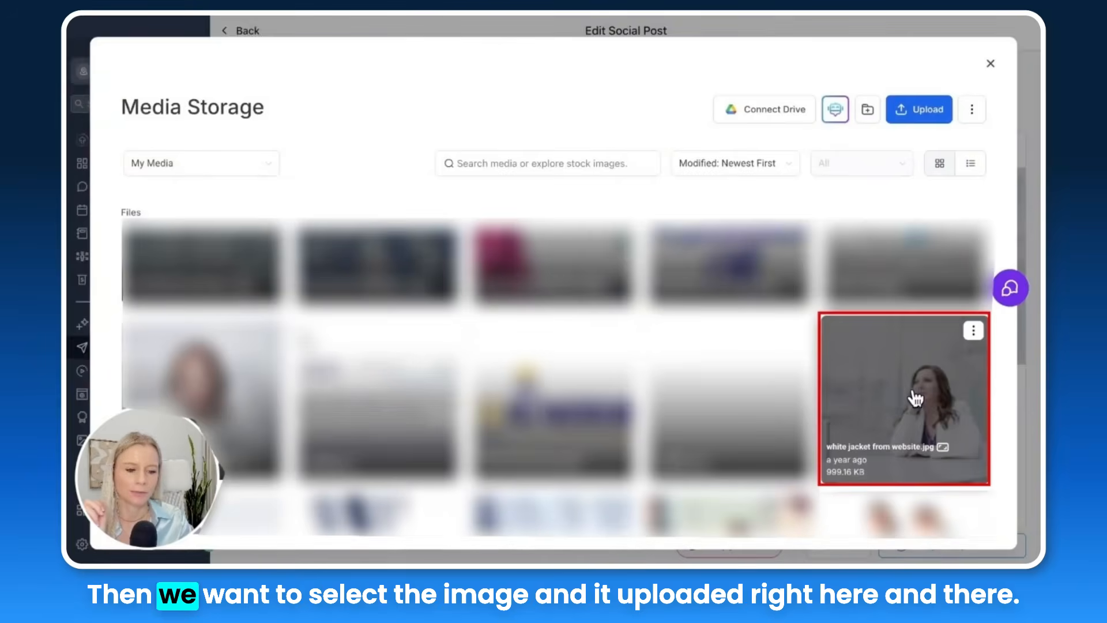
click(957, 404)
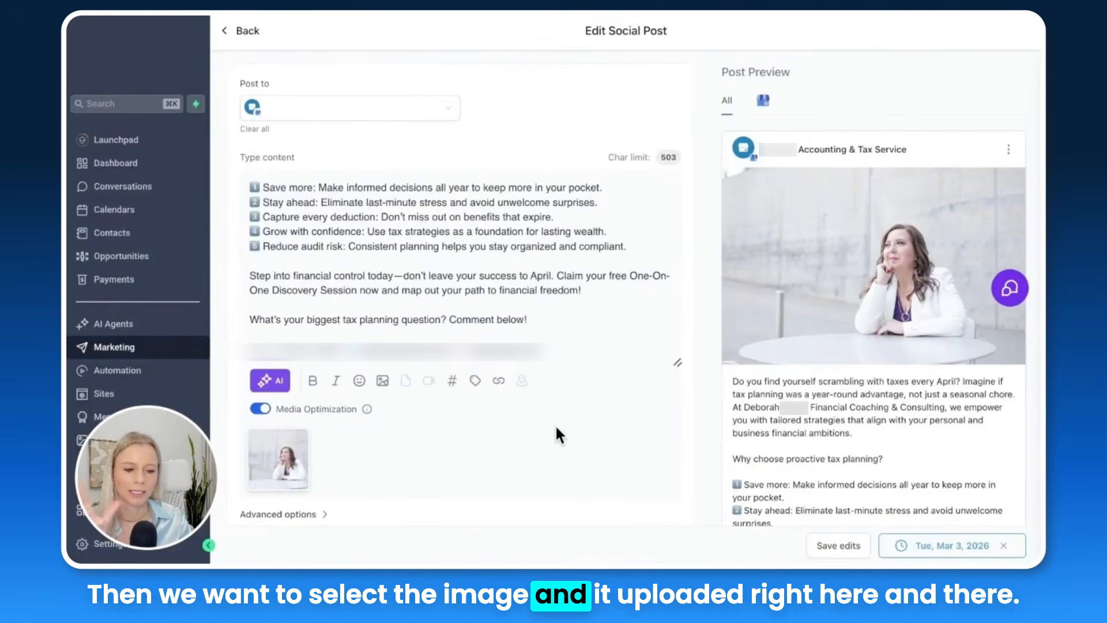
- Set the Call to Action button label to Call in the post's Google Business Profile options
scroll(519, 444, down, 5)
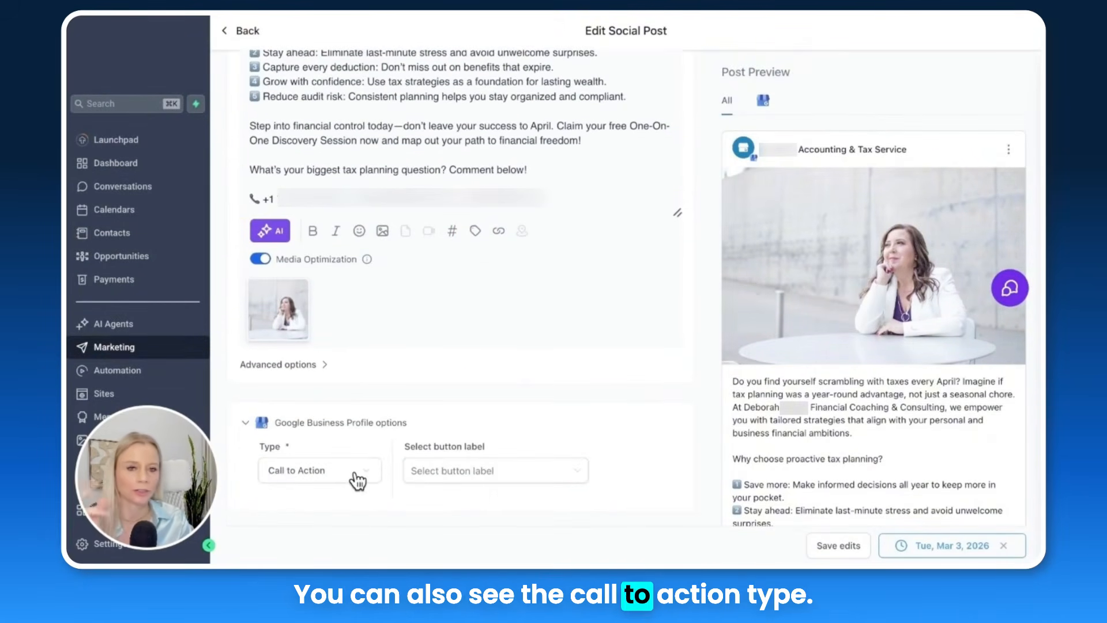
click(425, 476)
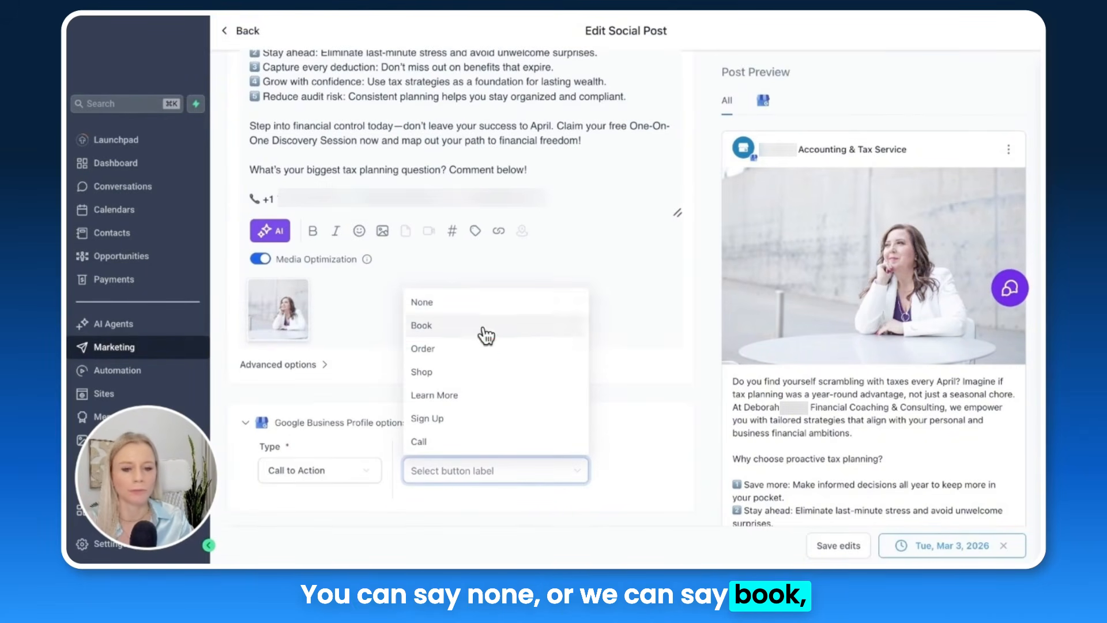
click(482, 443)
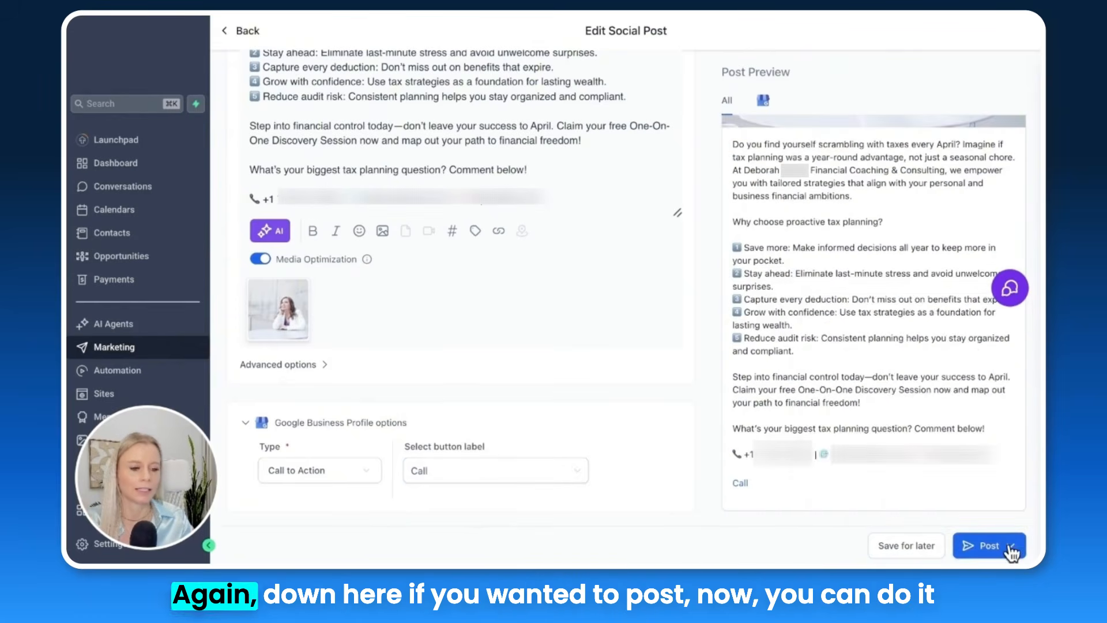
- Schedule the edited post for March 2, 2026 at 05:00 PM using the suggested best time 5:00 PM - 6:00 PM
click(1011, 550)
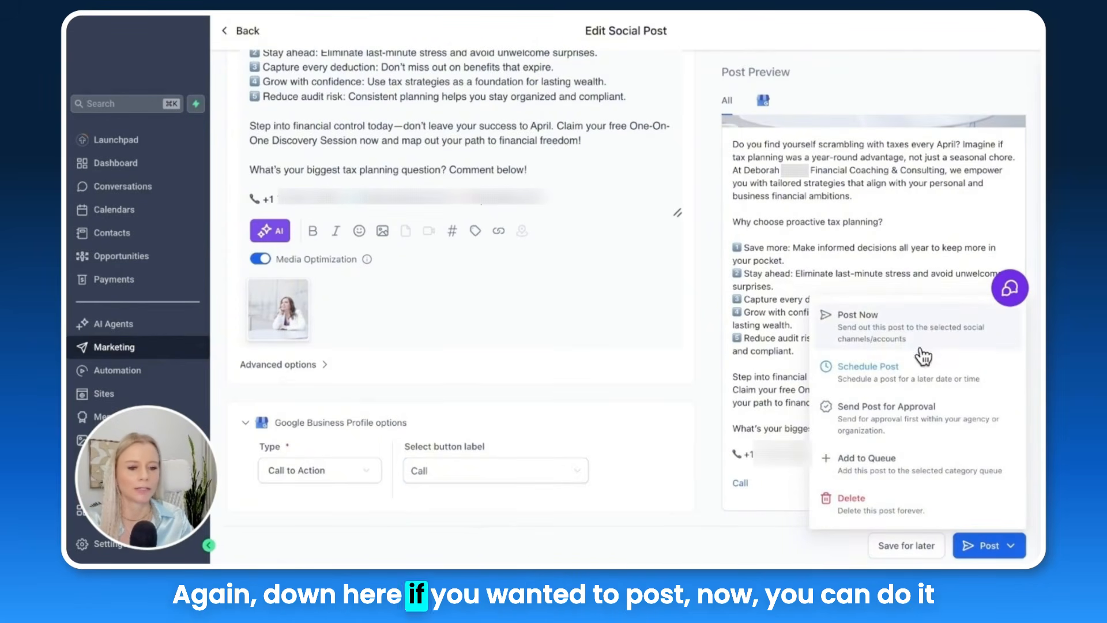
click(949, 428)
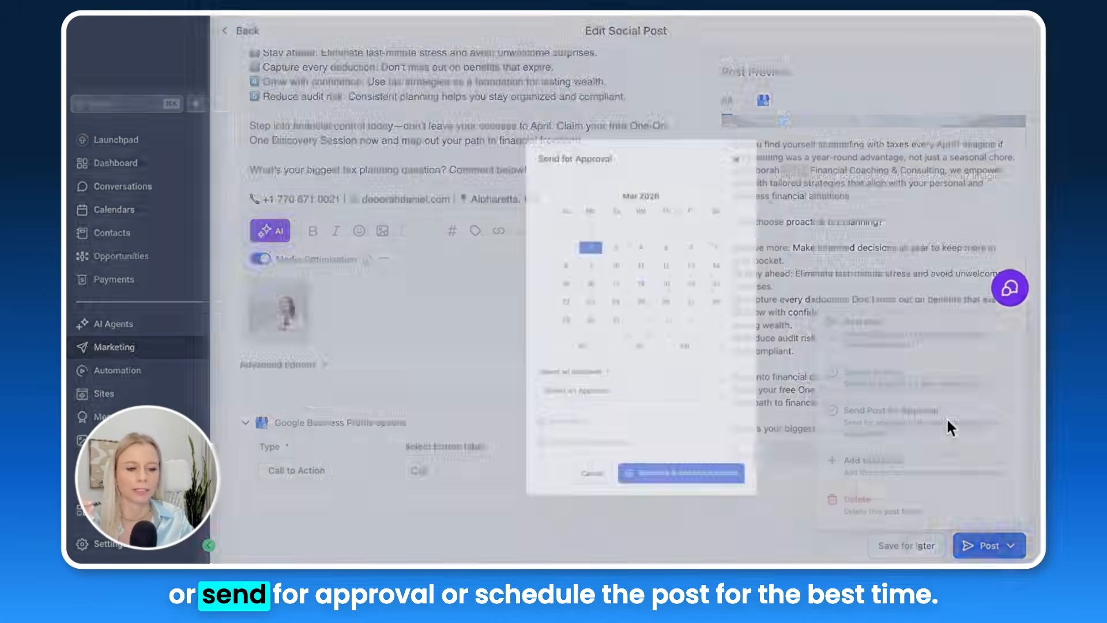
click(495, 499)
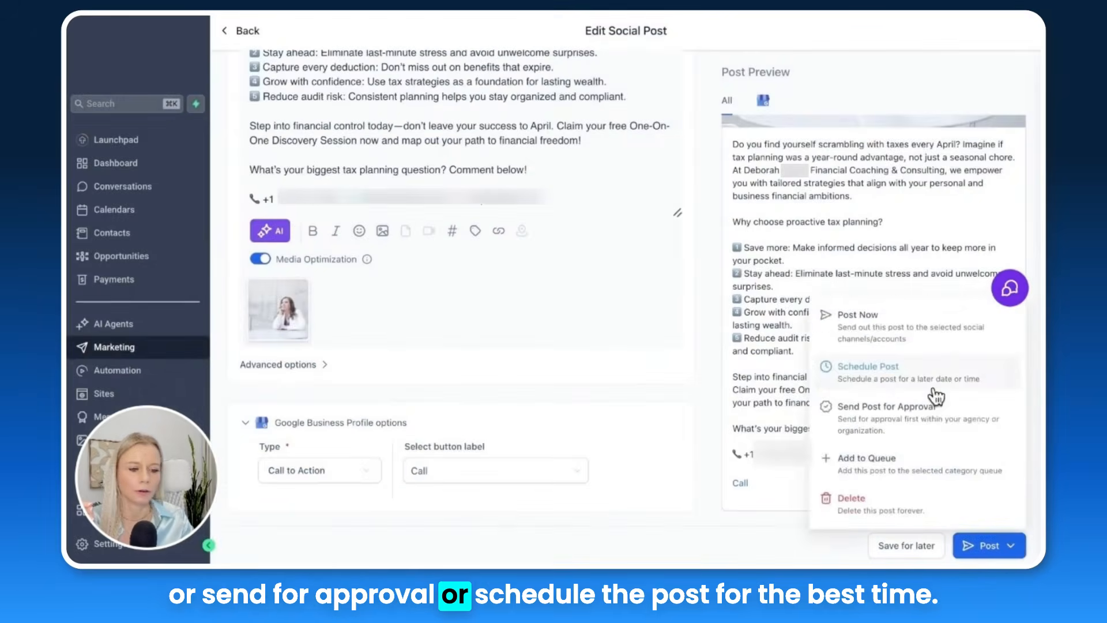
click(927, 376)
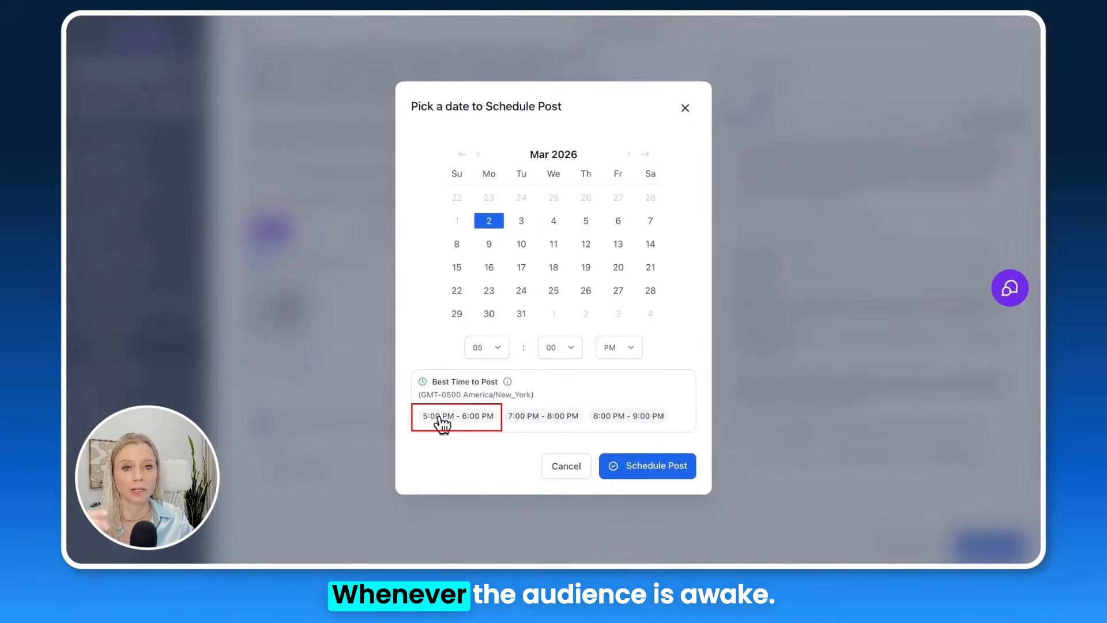
click(635, 474)
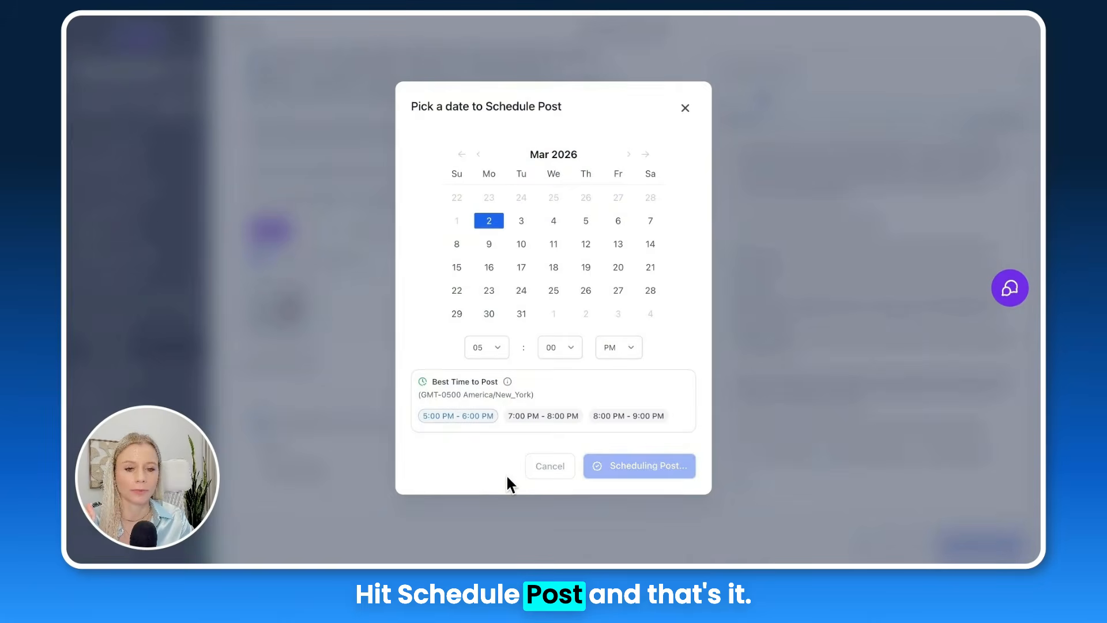